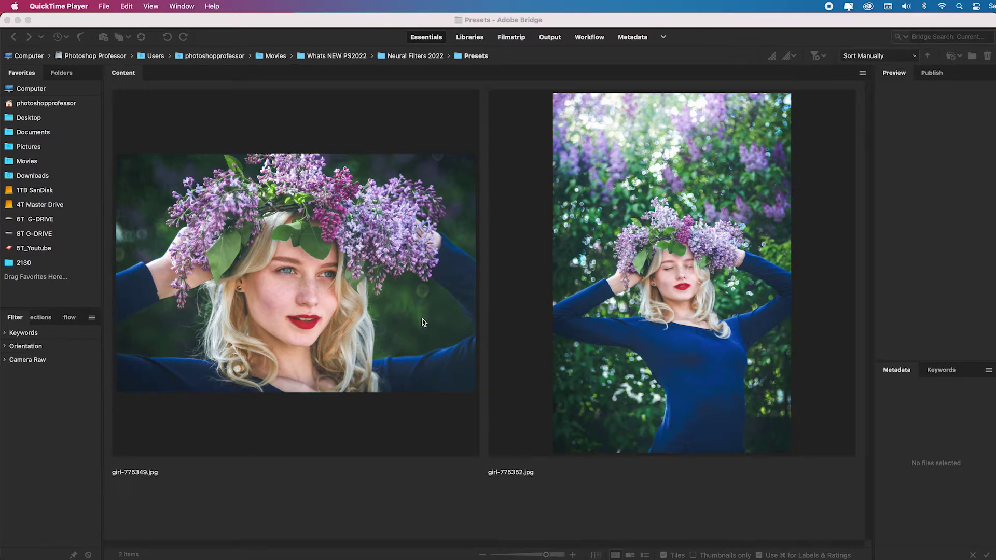
# Step: Select girl-775349.jpg and girl-775352.jpg together and open both in Camera Raw
pyautogui.click(454, 319)
pyautogui.keyDown('shift'); pyautogui.click(651, 330); pyautogui.keyUp('shift')
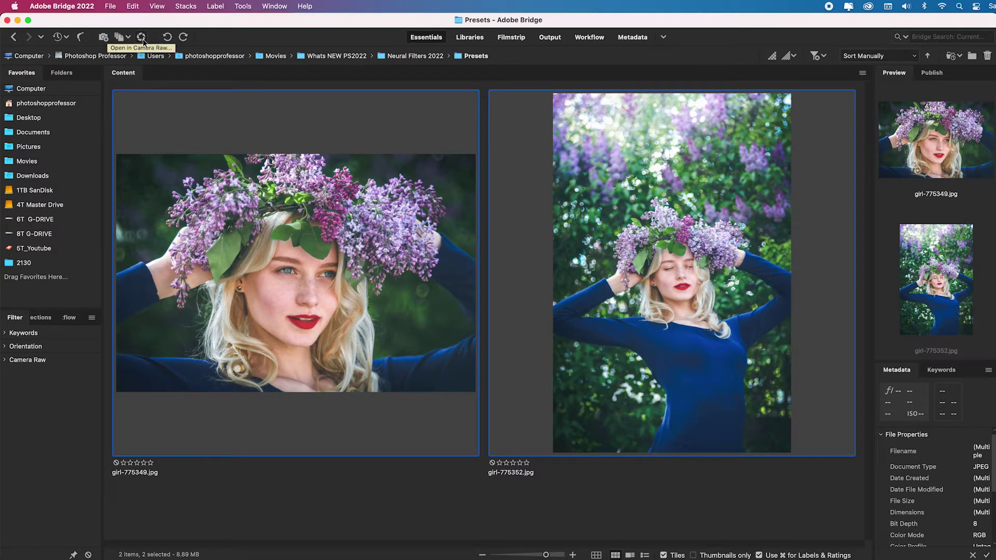
pyautogui.click(143, 42)
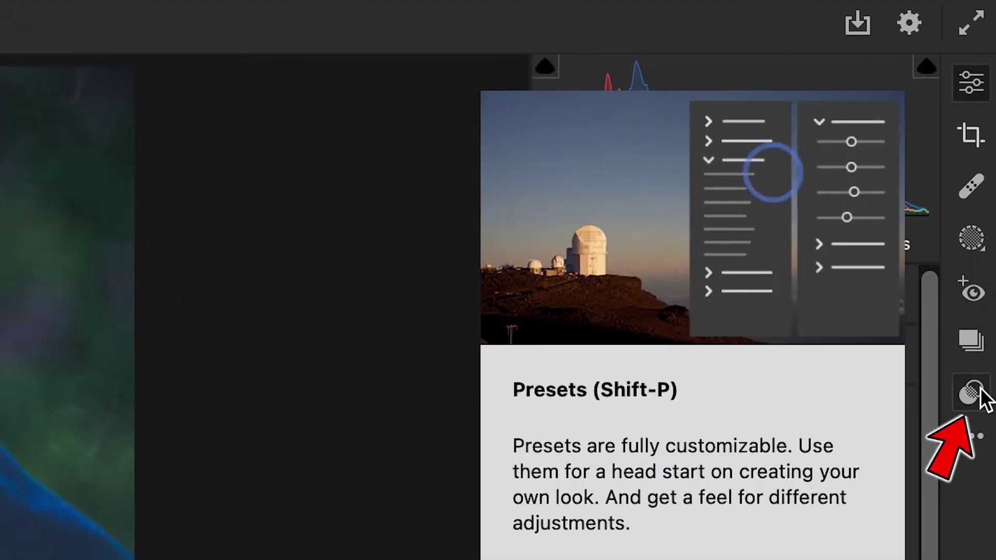
# Step: Show the Camera Raw preset list and expand the Subject: Food group
pyautogui.click(975, 393)
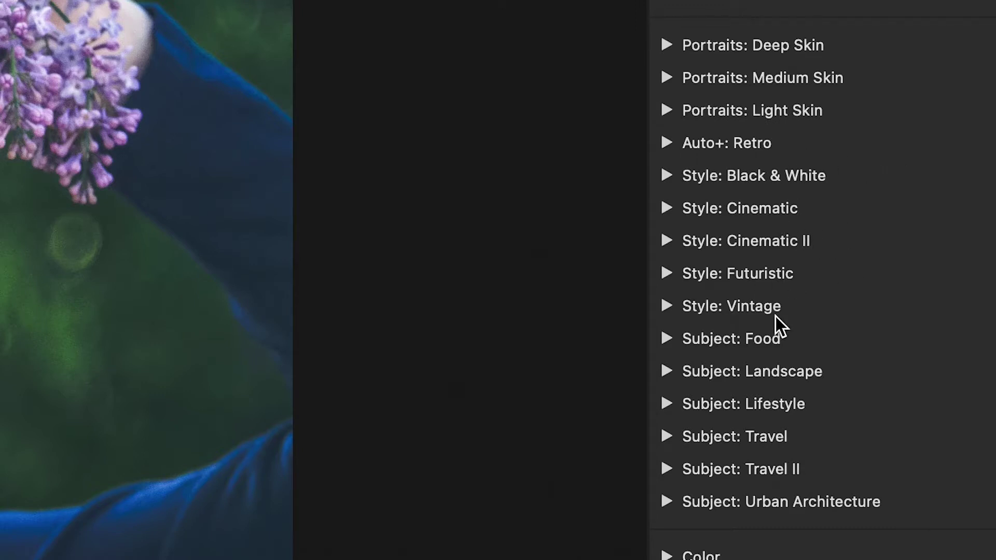
pyautogui.click(667, 339)
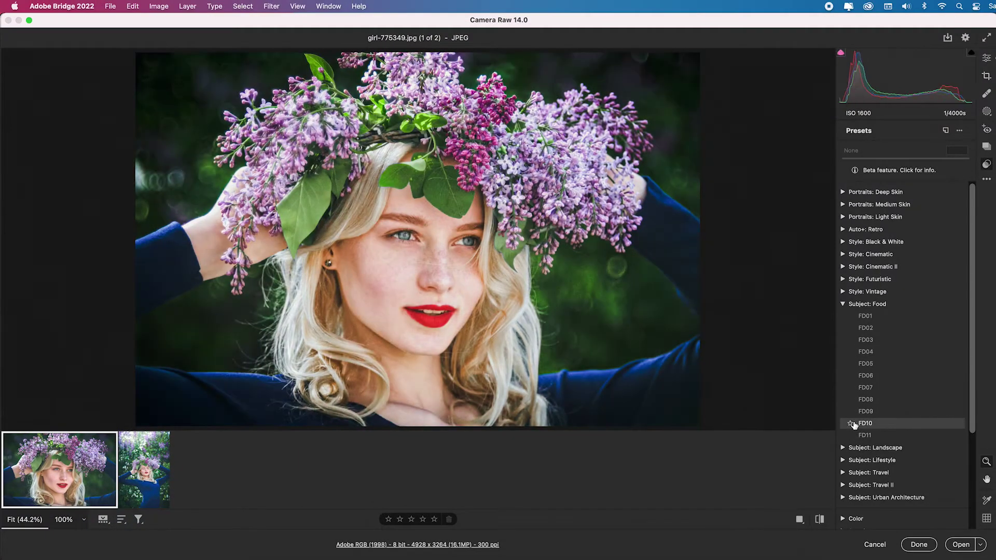
# Step: Collapse Subject: Food, expand Style: Cinematic II, and mark CN16 as a favorite
pyautogui.click(843, 305)
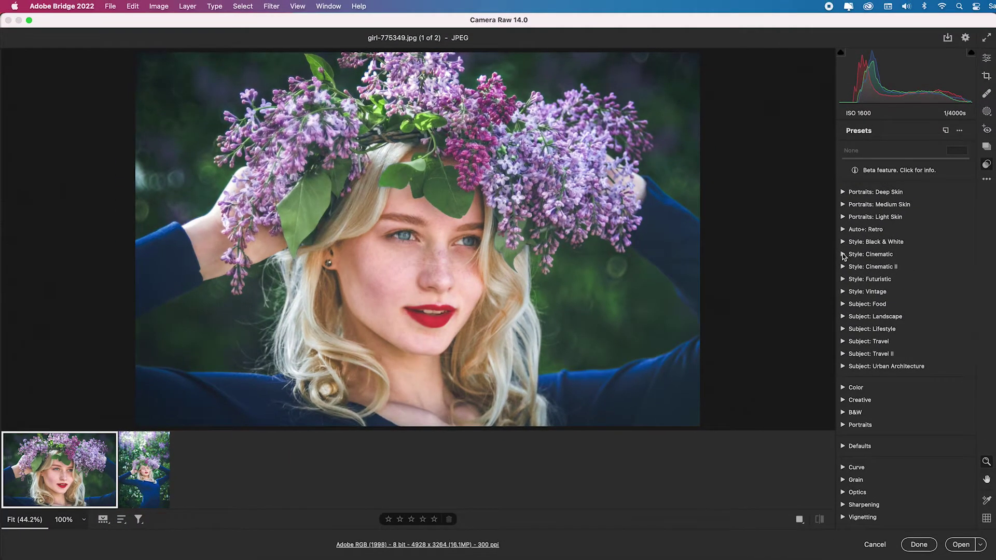
pyautogui.click(844, 254)
pyautogui.click(869, 278)
pyautogui.click(863, 389)
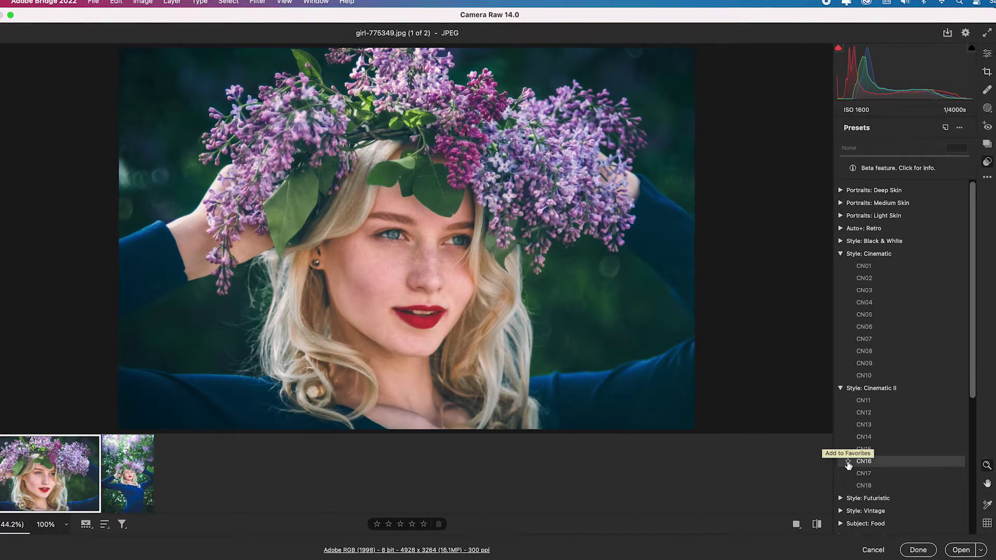
pyautogui.click(848, 466)
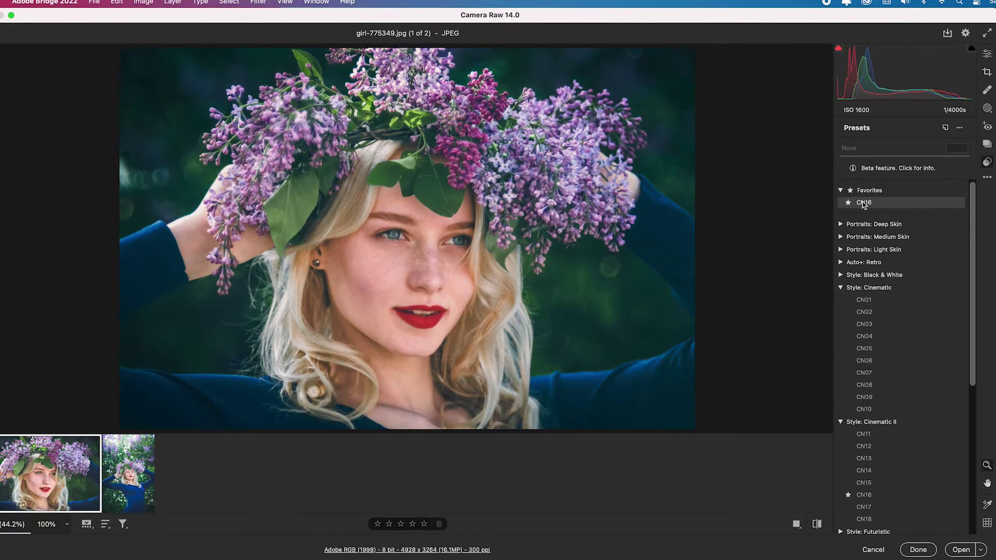
# Step: Apply the favorite CN16 preset to both portraits and return to Bridge
pyautogui.click(864, 204)
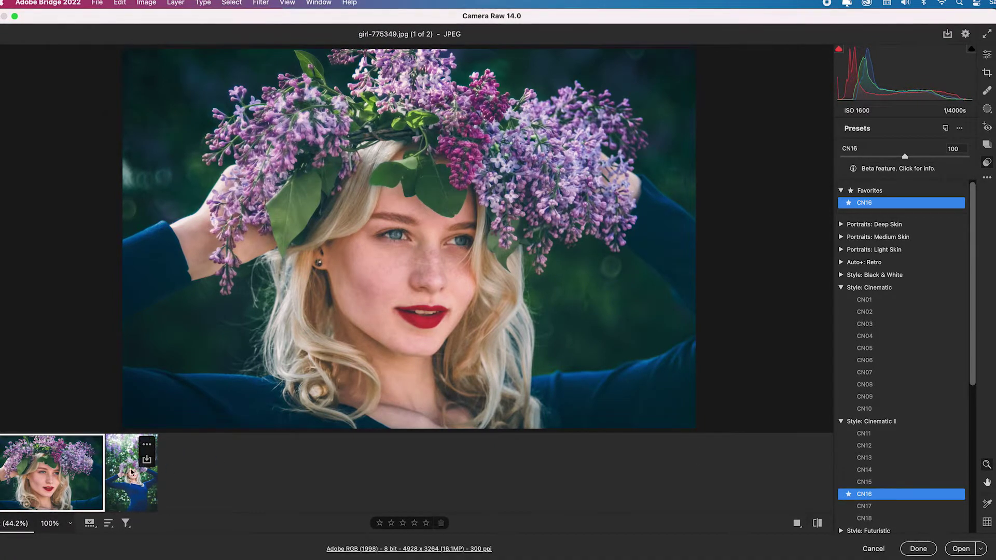
pyautogui.click(131, 472)
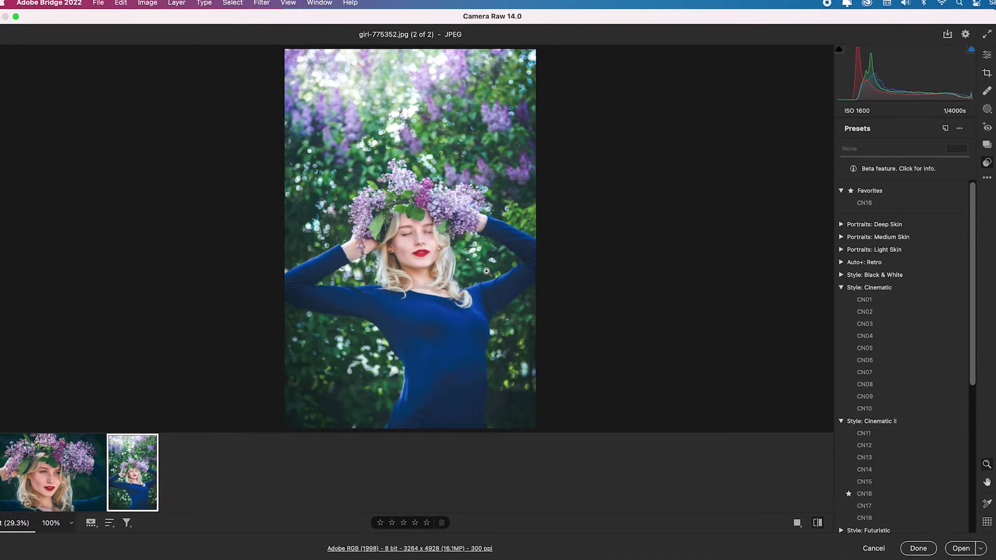
pyautogui.click(865, 204)
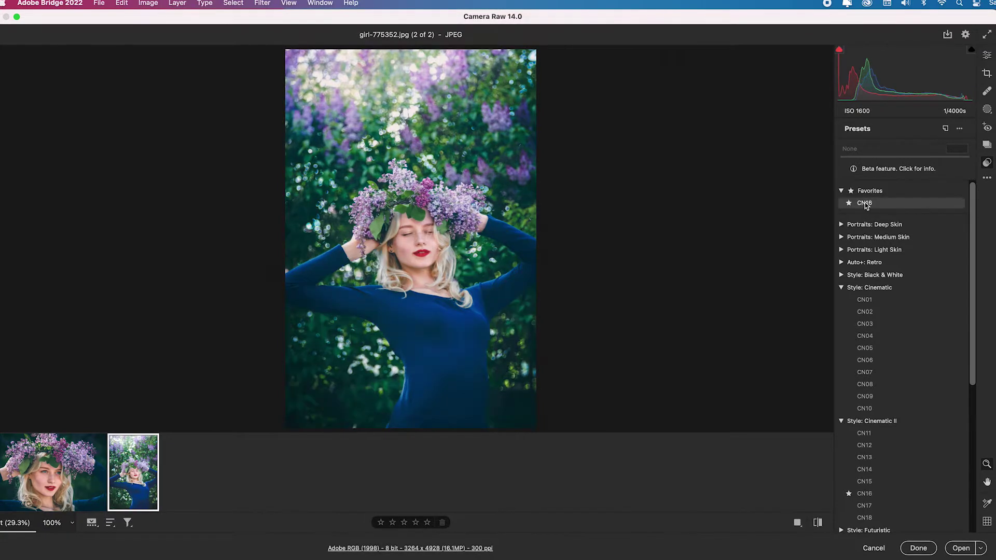
pyautogui.click(866, 204)
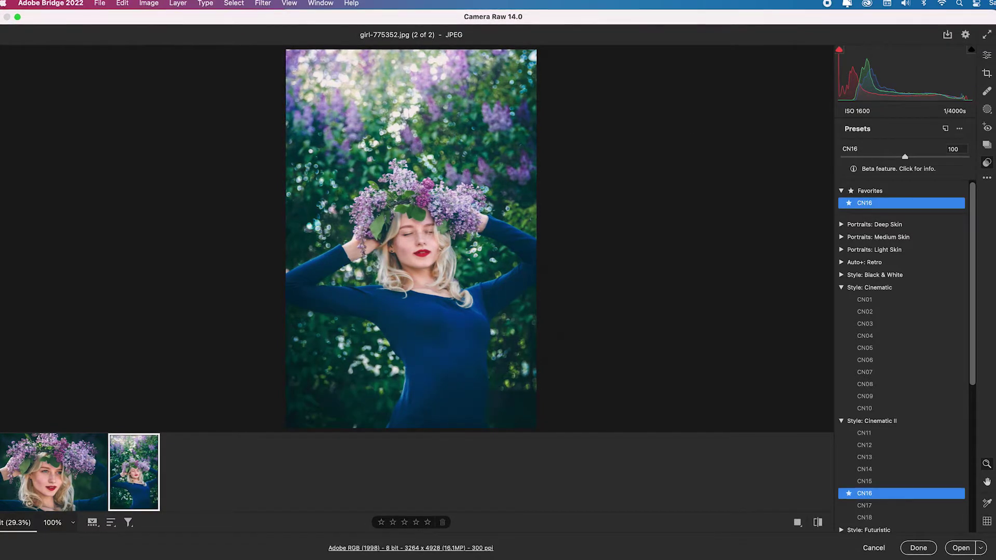
pyautogui.click(919, 548)
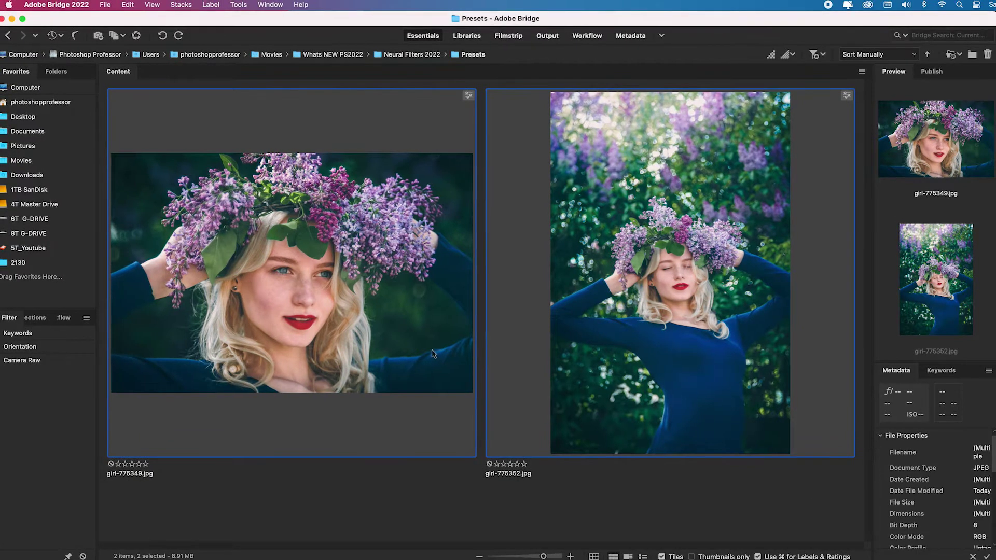
# Step: Clear the develop settings from both selected portraits
pyautogui.rightClick(410, 353)
pyautogui.moveTo(478, 438)
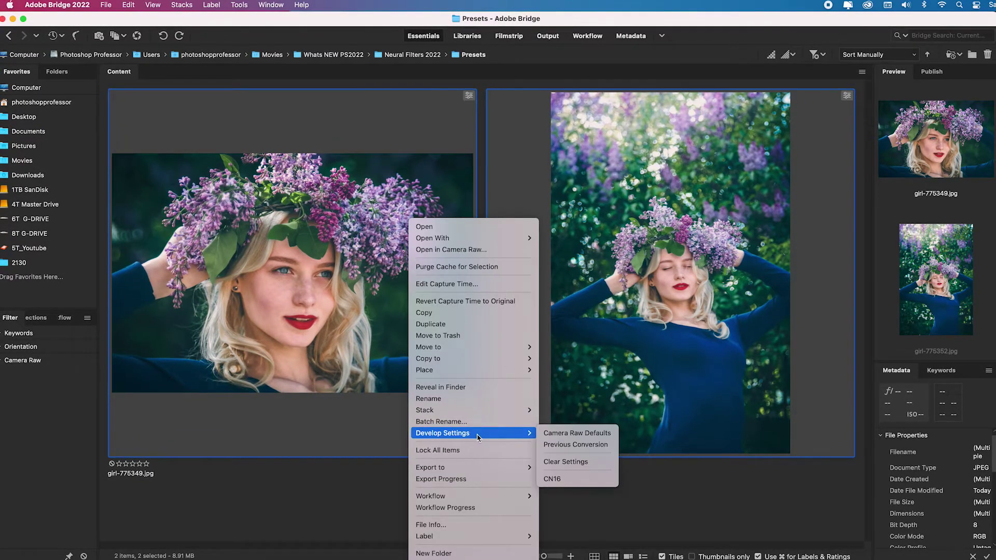
pyautogui.click(609, 465)
# Step: Apply the CN16 develop preset to girl-775349.jpg alone, then add girl-775352.jpg to the selection
pyautogui.press('super+shift+a')
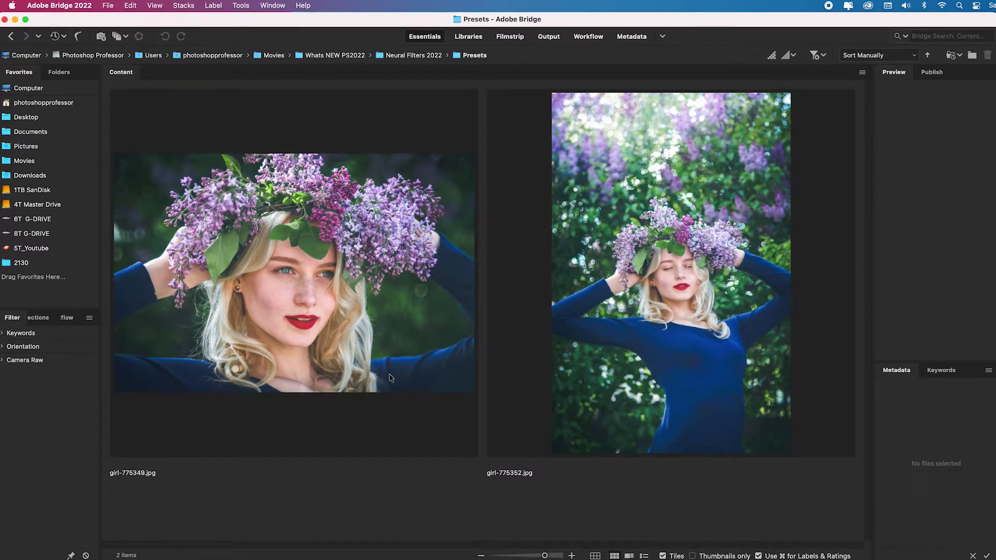
pyautogui.click(344, 338)
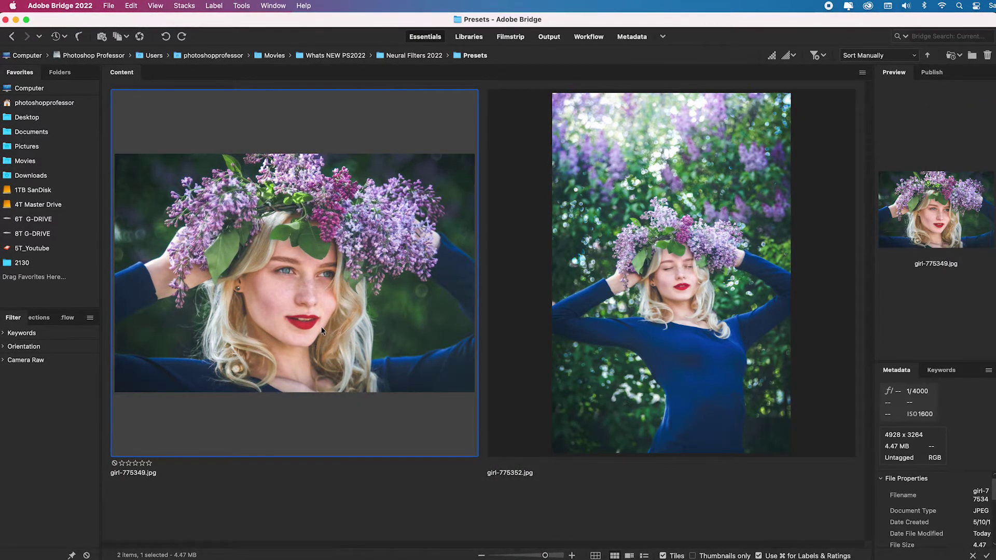
pyautogui.rightClick(322, 329)
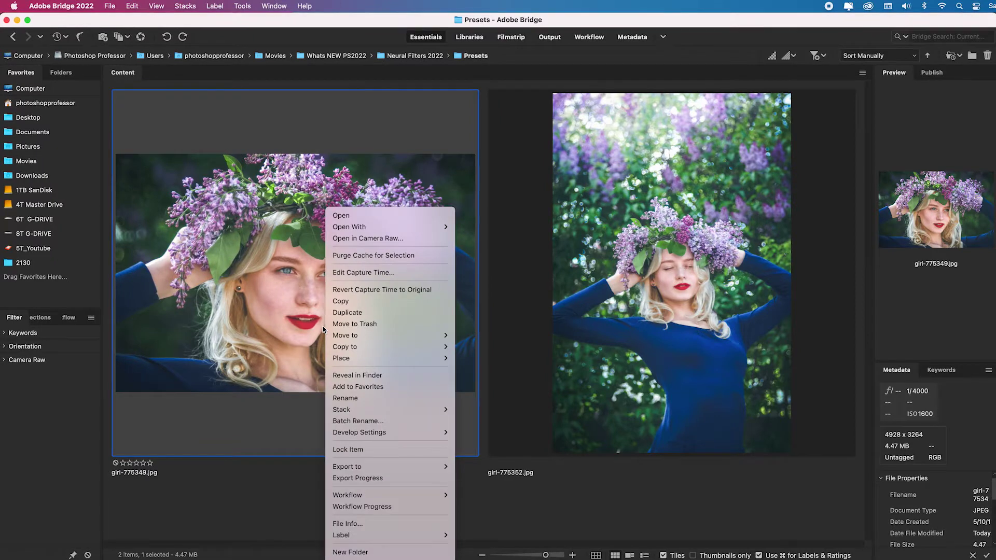
pyautogui.moveTo(402, 439)
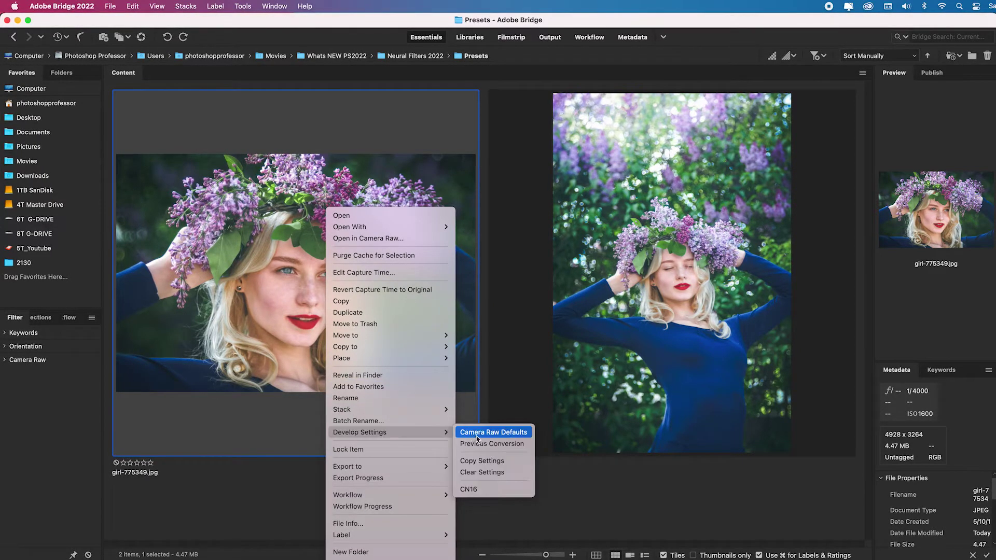
pyautogui.click(489, 491)
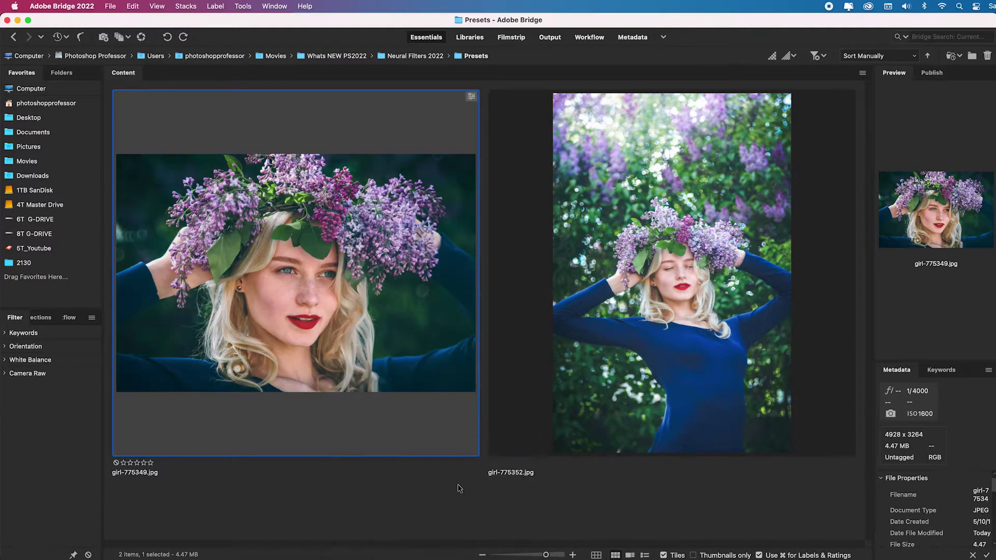
pyautogui.keyDown('super'); pyautogui.click(710, 383); pyautogui.keyUp('super')
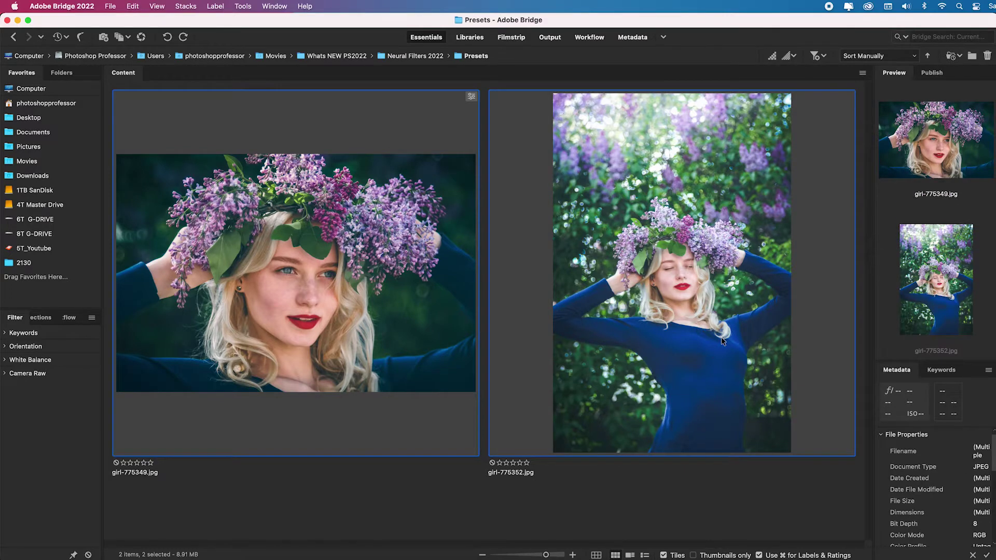
# Step: Clear the develop settings from both portraits via Develop Settings > Clear Settings
pyautogui.rightClick(695, 318)
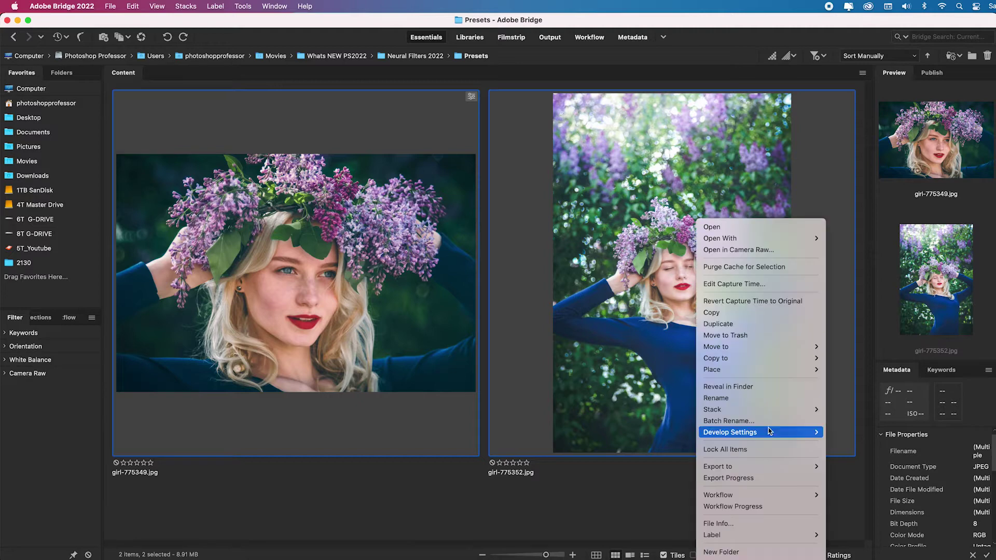
pyautogui.moveTo(771, 433)
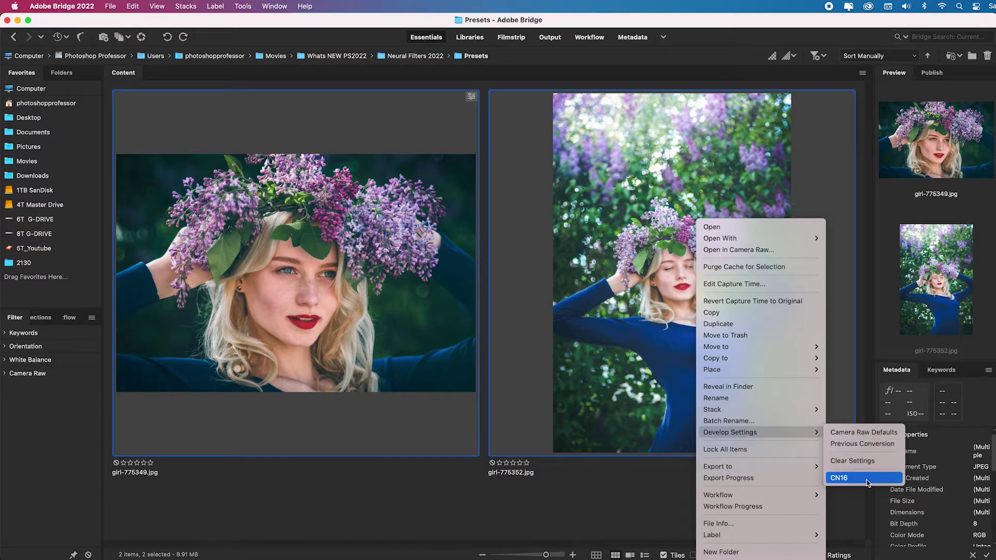
pyautogui.click(871, 462)
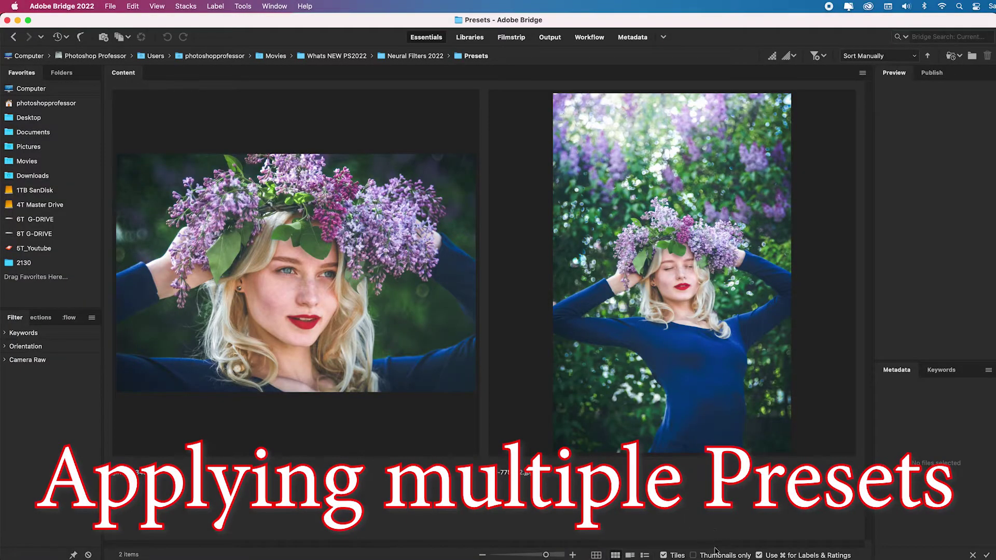
# Step: Open girl-775349.jpg by itself in Camera Raw with the Presets panel showing
pyautogui.click(341, 354)
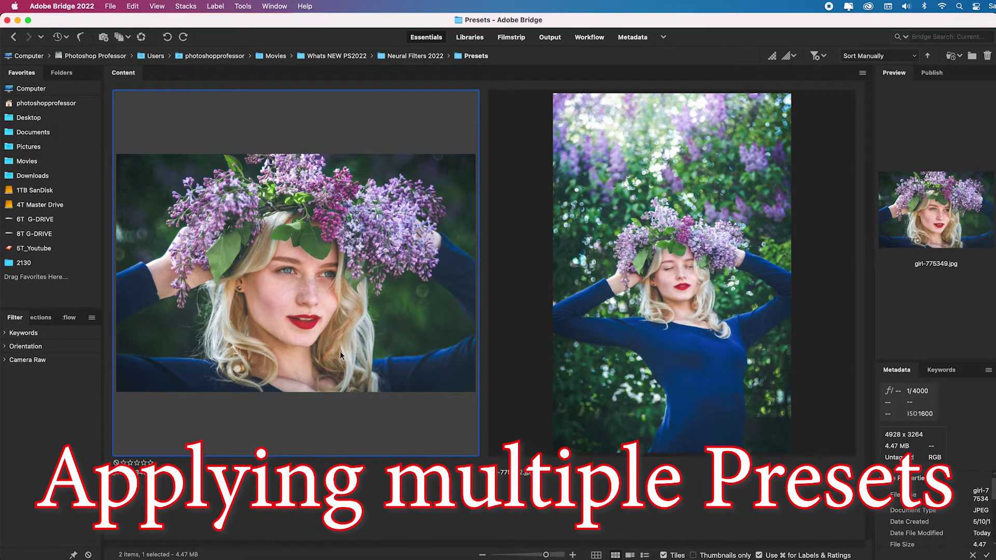
pyautogui.click(142, 37)
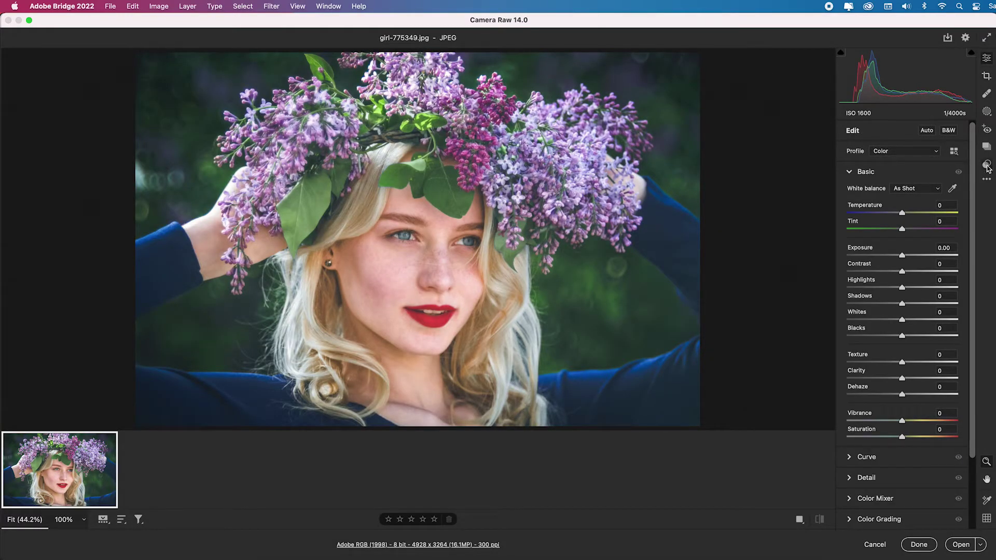
pyautogui.click(984, 167)
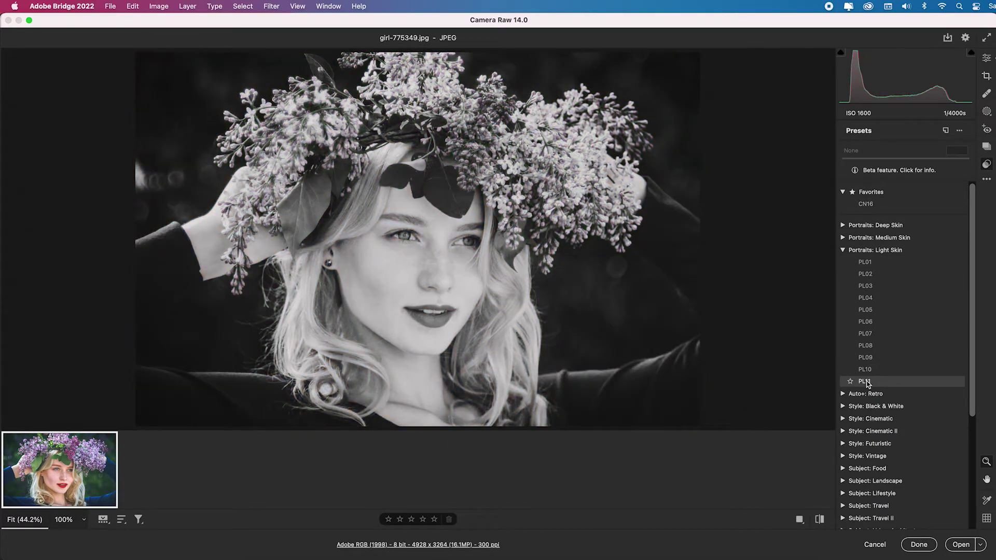
# Step: Apply the black-and-white PL11 preset at amount 22, then expand the Style: Vintage group
pyautogui.click(865, 382)
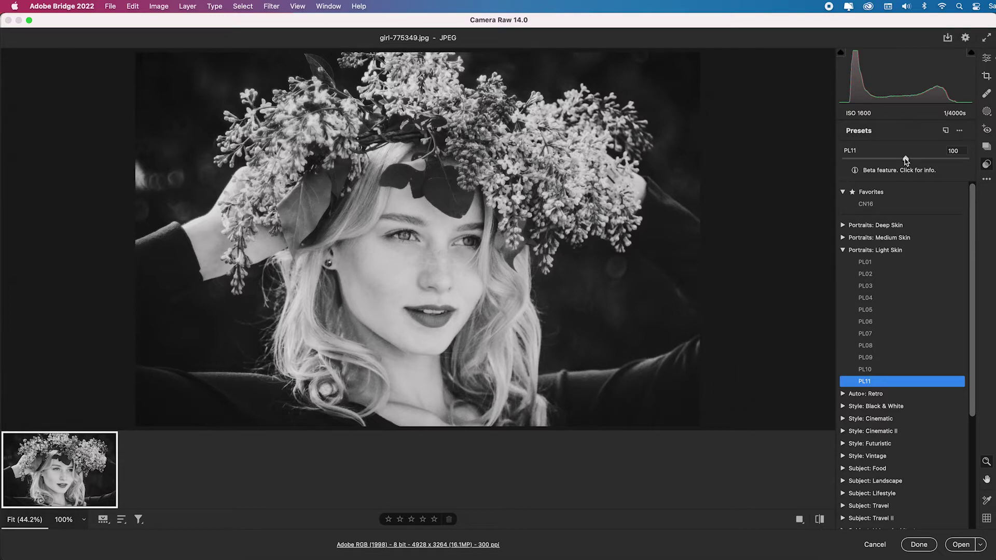
pyautogui.moveTo(906, 161); pyautogui.dragTo(857, 164)
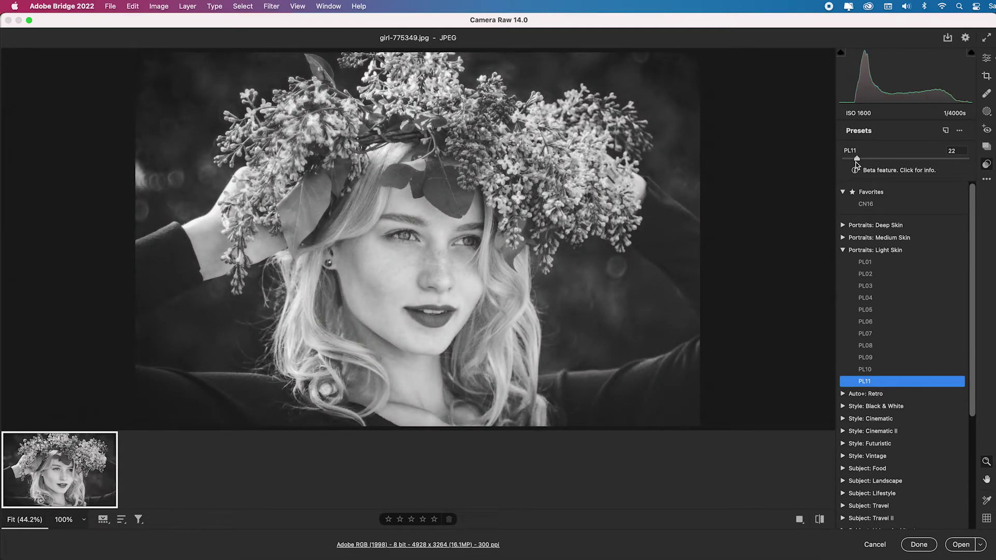
pyautogui.click(843, 251)
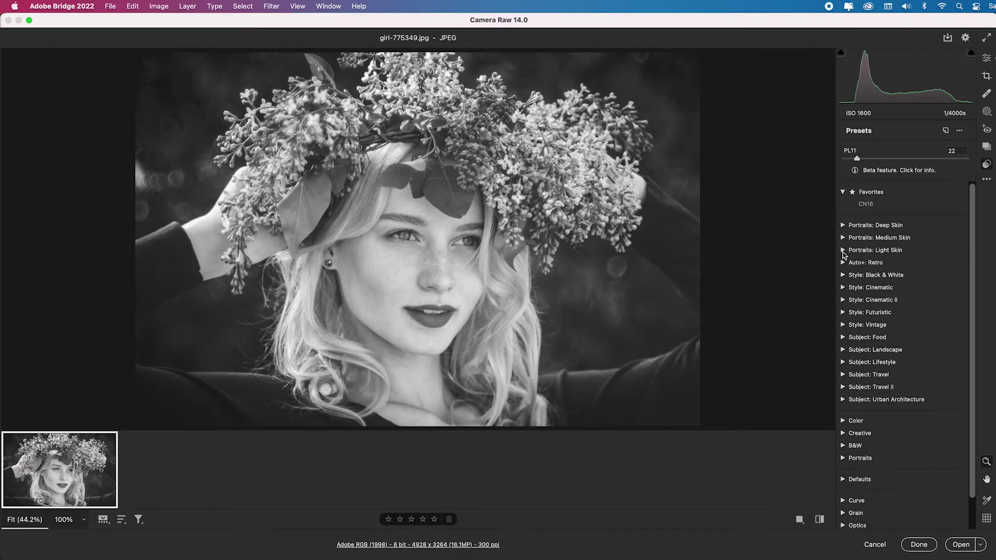
pyautogui.click(843, 325)
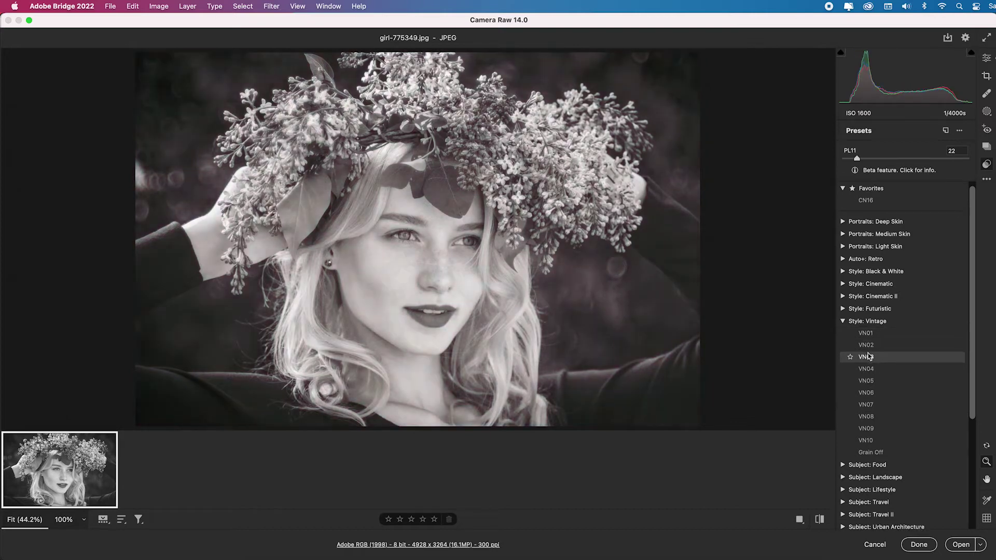
# Step: Apply the VN03 vintage preset and lower its amount to 79
pyautogui.scroll(-1, 869, 358)
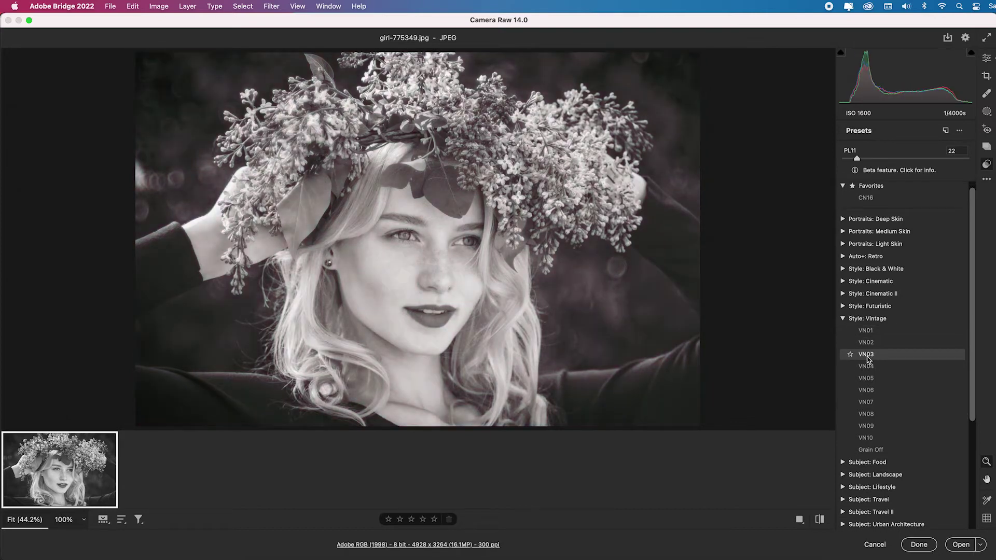
pyautogui.click(867, 356)
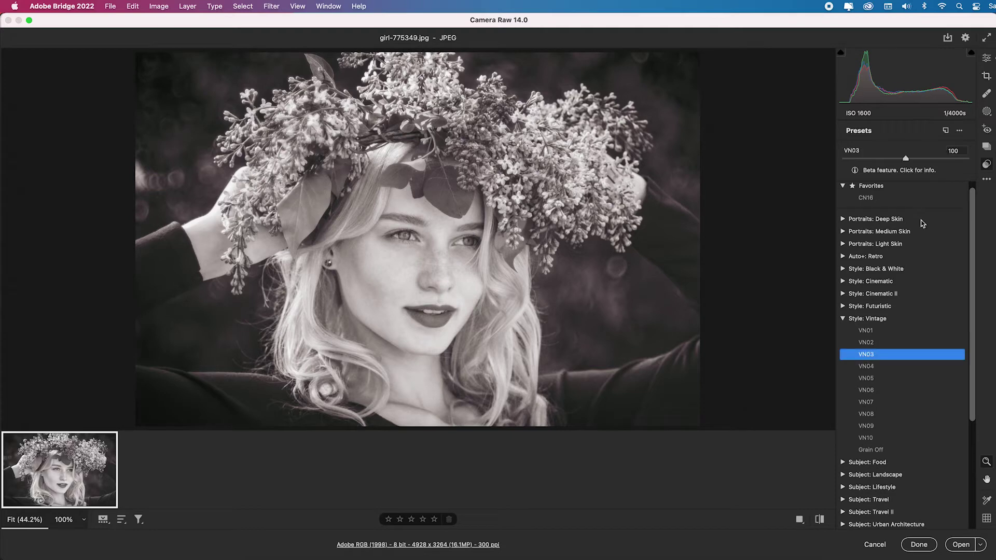
pyautogui.moveTo(906, 158)
pyautogui.mouseDown()
pyautogui.moveTo(940, 163)
pyautogui.moveTo(872, 162)
pyautogui.moveTo(896, 160)
pyautogui.mouseUp()
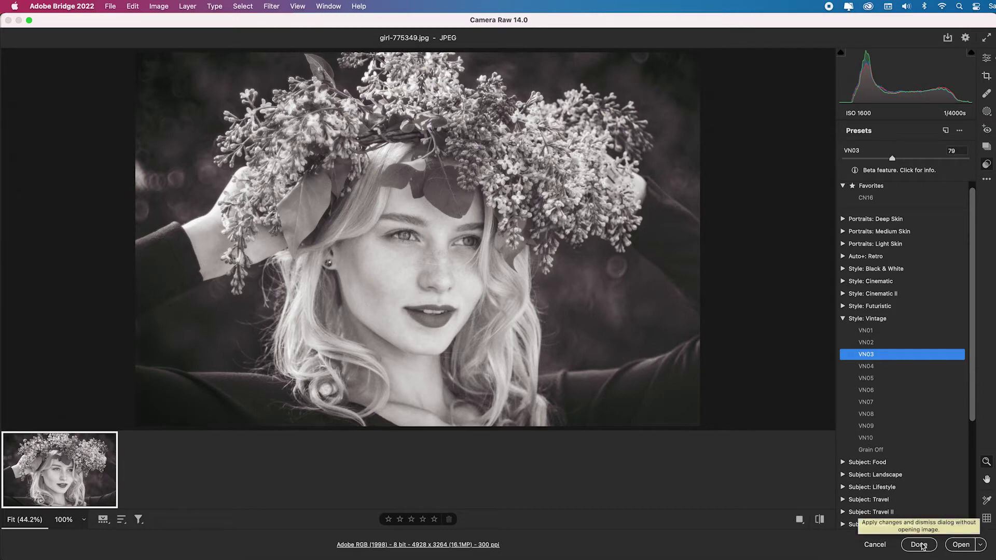
# Step: Close Camera Raw and give girl-775352.jpg the Previous Conversion develop settings
pyautogui.click(920, 548)
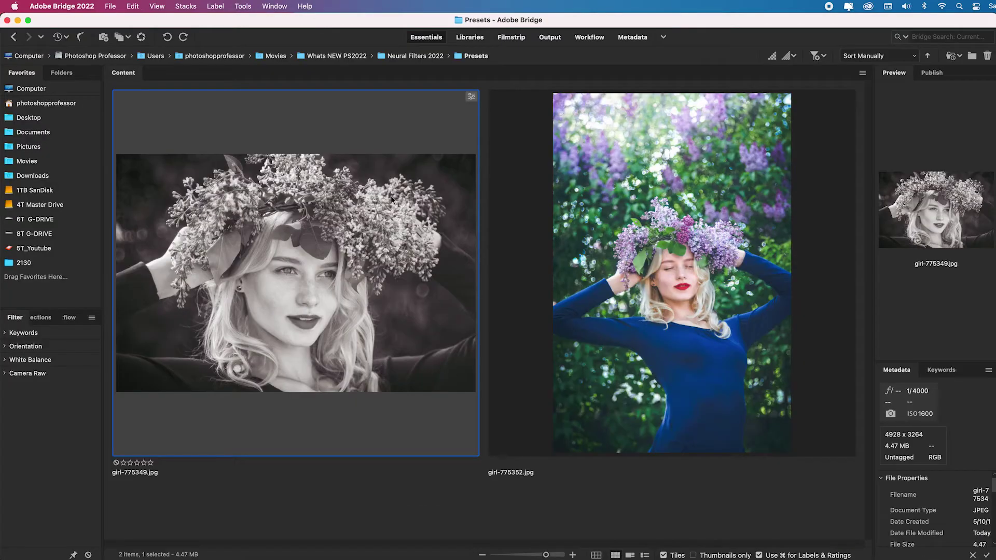
pyautogui.click(646, 243)
pyautogui.rightClick(646, 243)
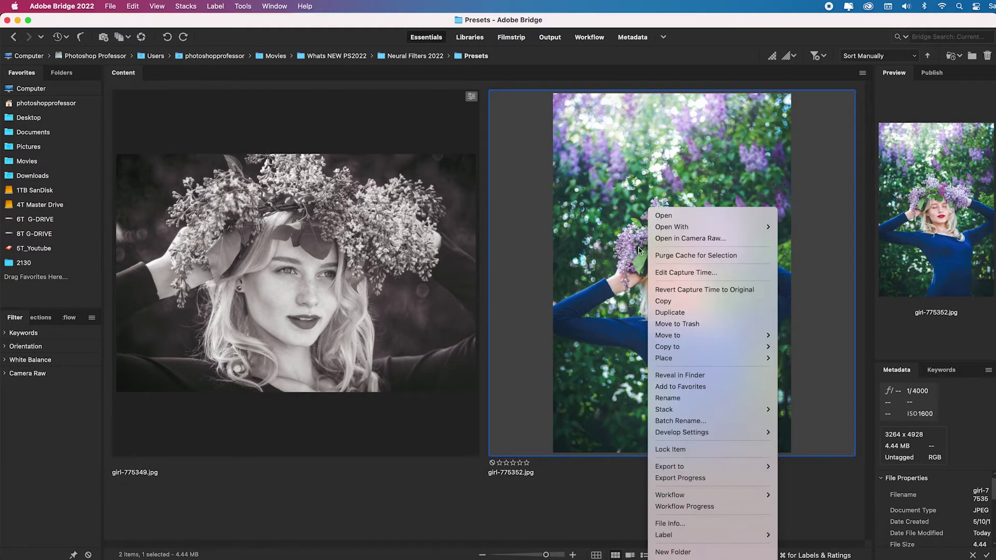
pyautogui.moveTo(734, 432)
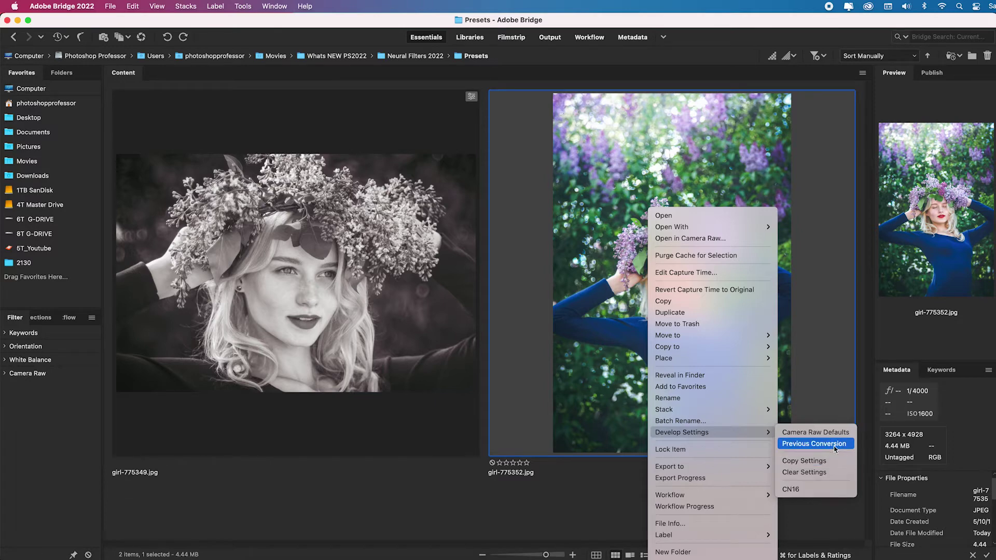
pyautogui.click(814, 444)
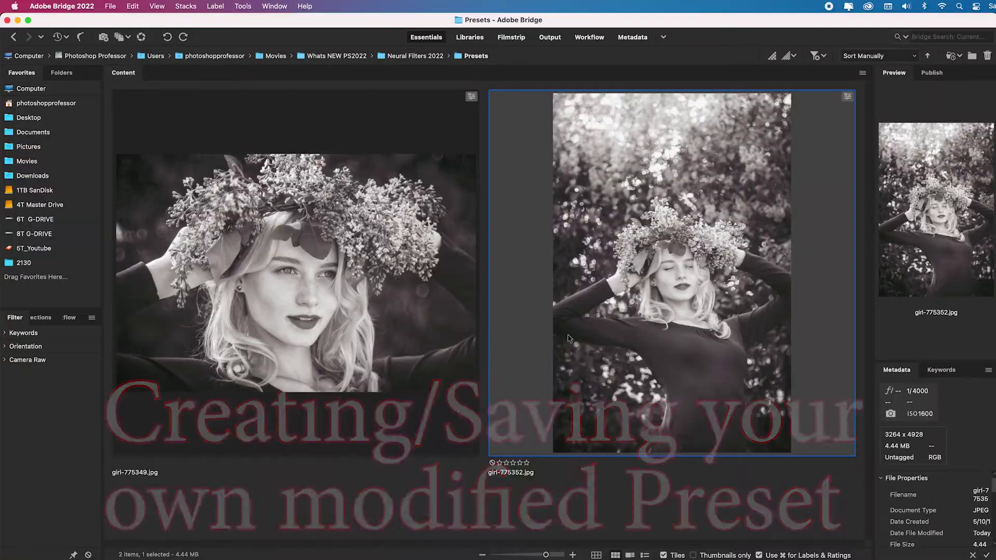
# Step: Reopen the edited girl-775349.jpg in Camera Raw from Bridge
pyautogui.rightClick(388, 325)
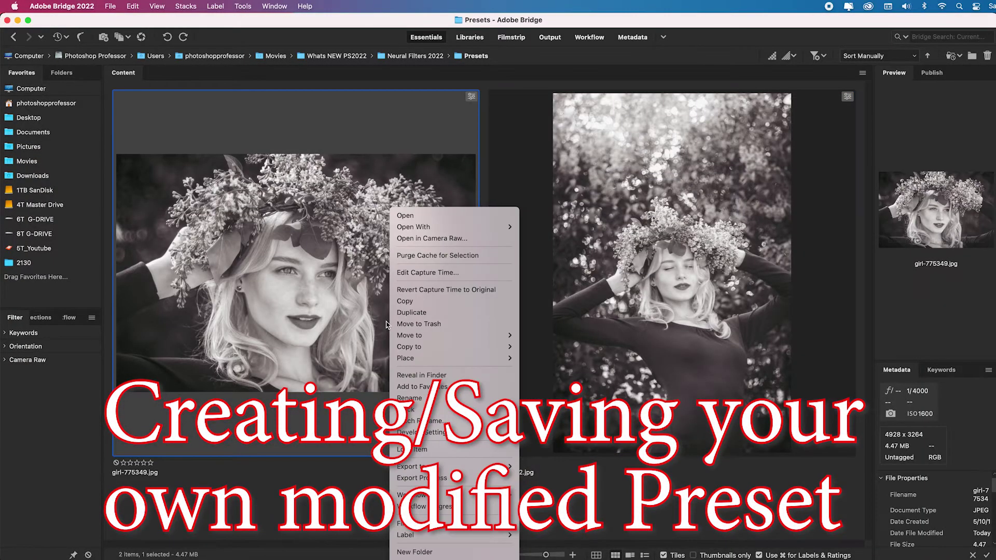
pyautogui.moveTo(421, 433)
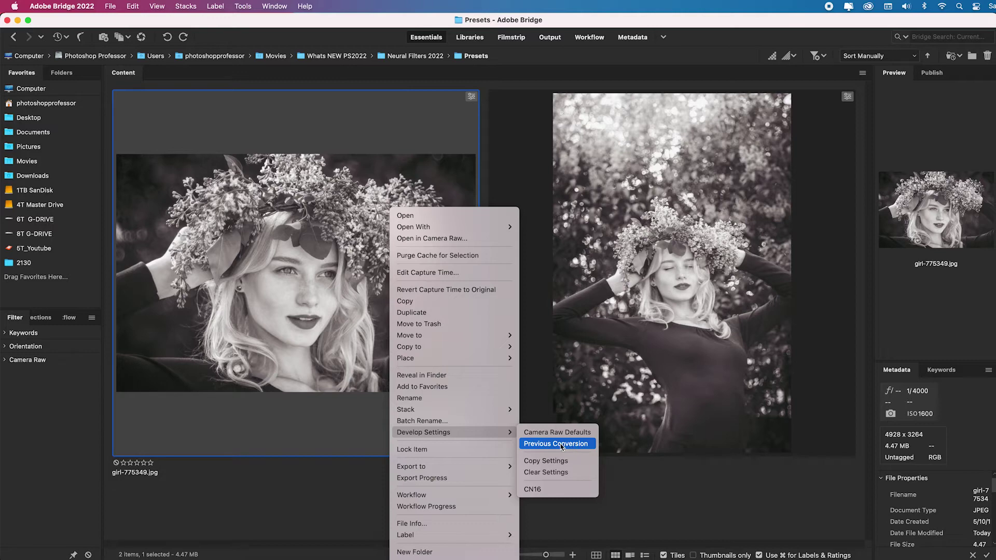
pyautogui.click(258, 387)
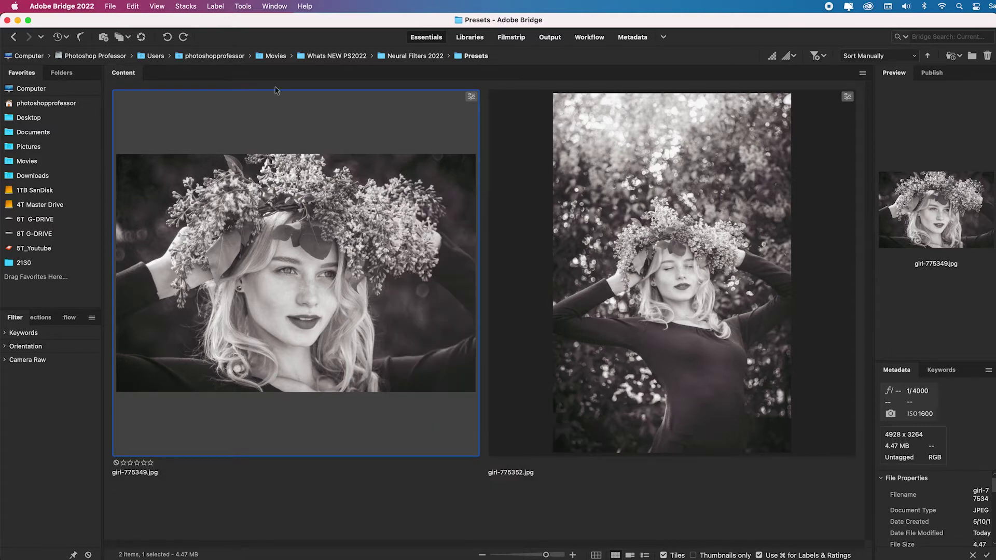
pyautogui.click(140, 37)
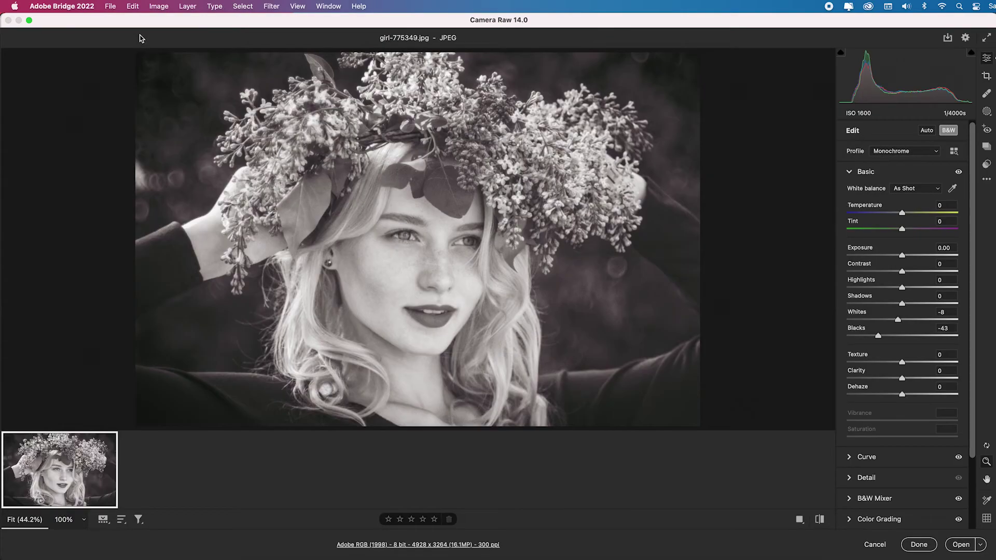
# Step: Show the Presets list with VN03 at 79 and open the image settings menu to reach Create Preset
pyautogui.click(988, 165)
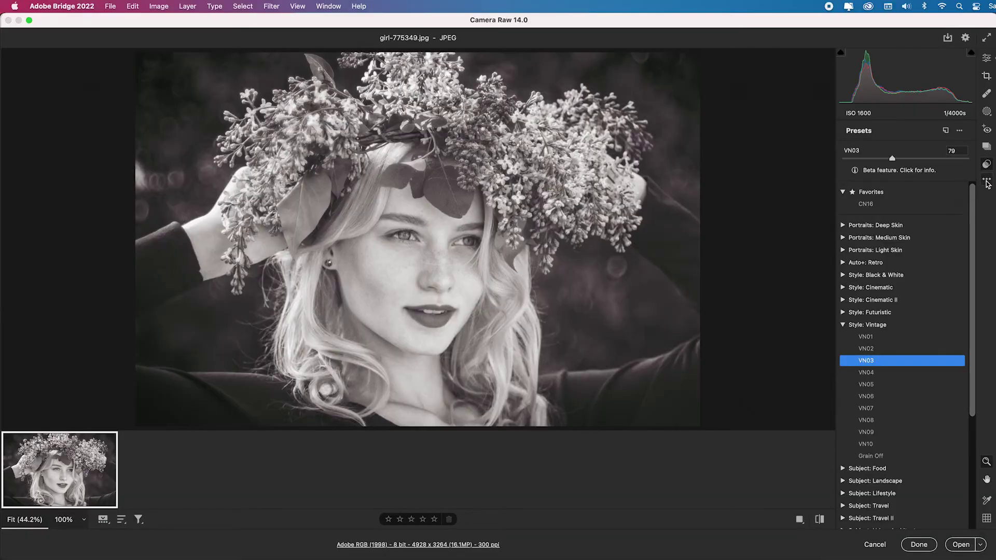
pyautogui.click(959, 264)
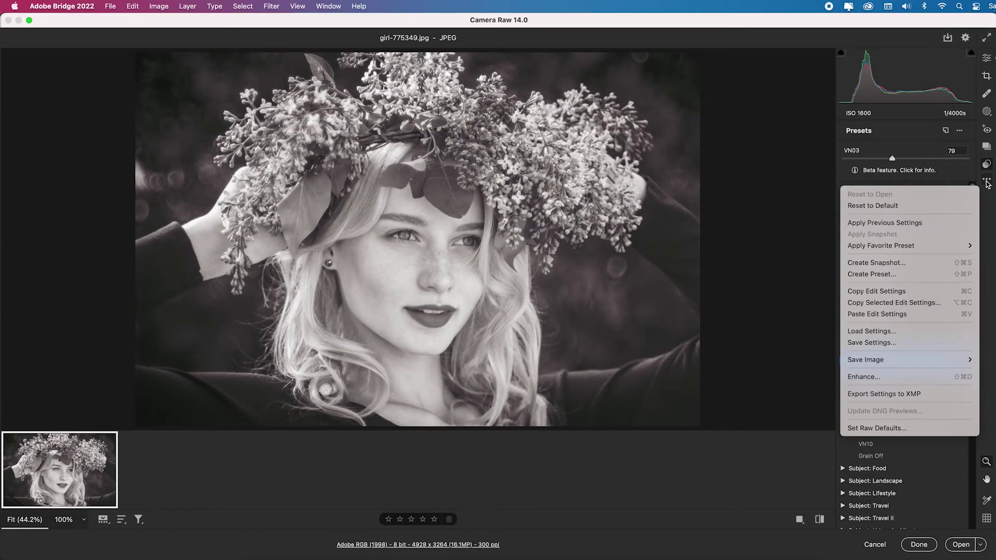
# Step: Save the current look as the preset 'My faded vintage' in the User Presets group
pyautogui.click(882, 277)
pyautogui.write('My')
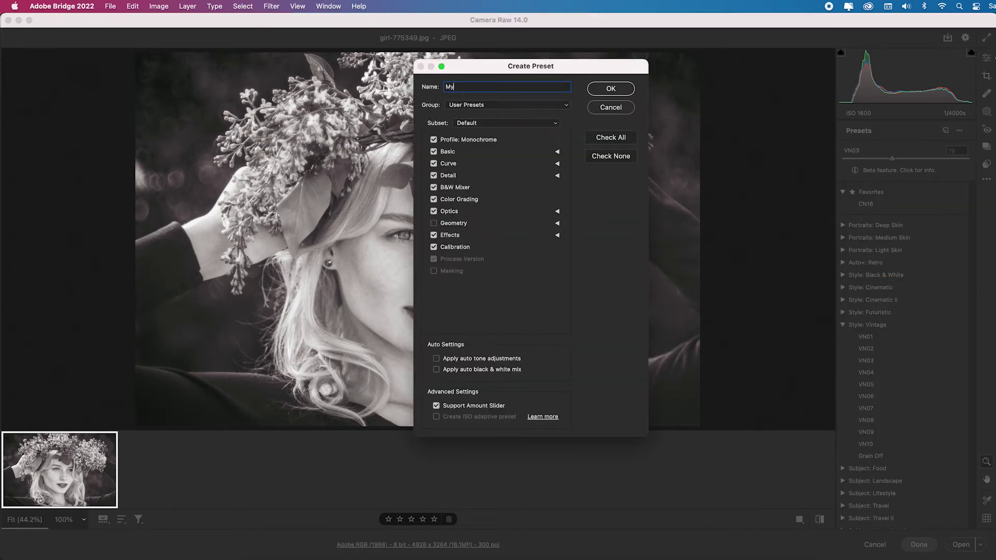
pyautogui.write(' faded vintage')
pyautogui.click(569, 106)
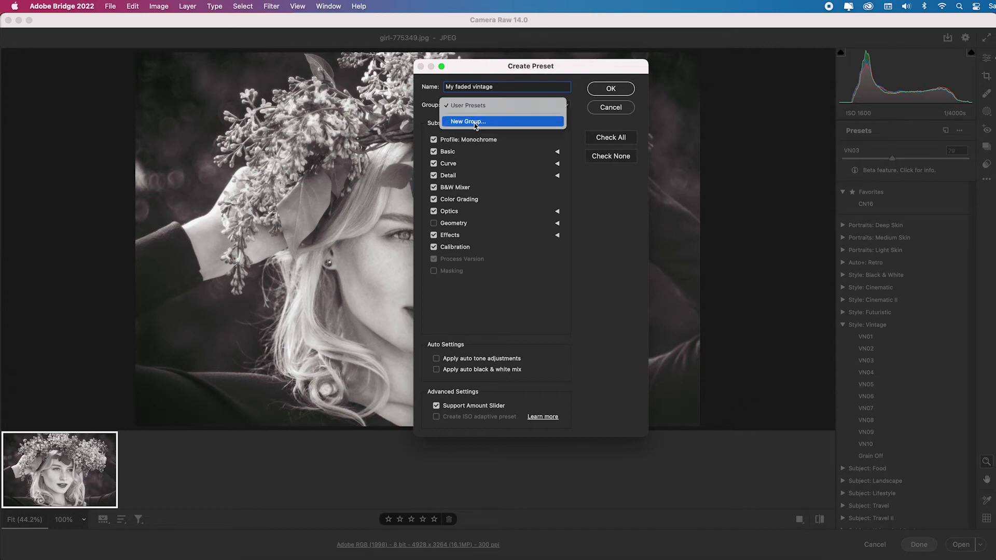
pyautogui.click(590, 216)
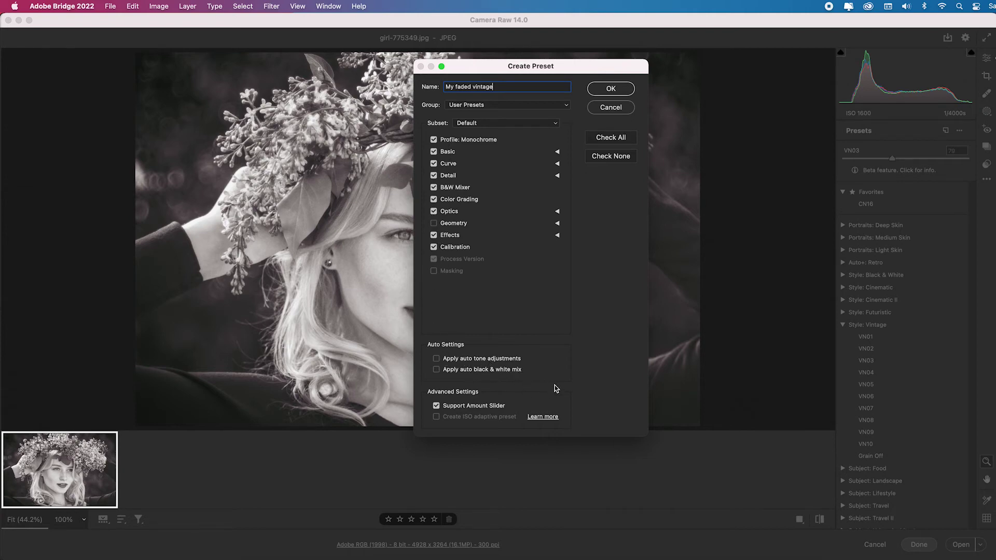
pyautogui.click(612, 90)
pyautogui.click(843, 226)
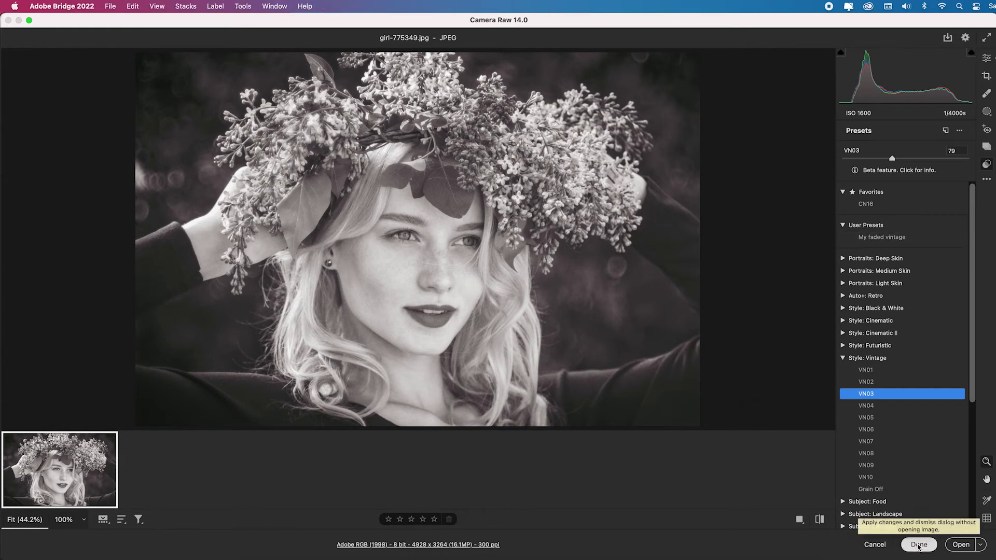
# Step: Close Camera Raw, then clear the develop settings from both portraits in Bridge
pyautogui.click(919, 545)
pyautogui.keyDown('super'); pyautogui.click(724, 388); pyautogui.keyUp('super')
pyautogui.rightClick(725, 388)
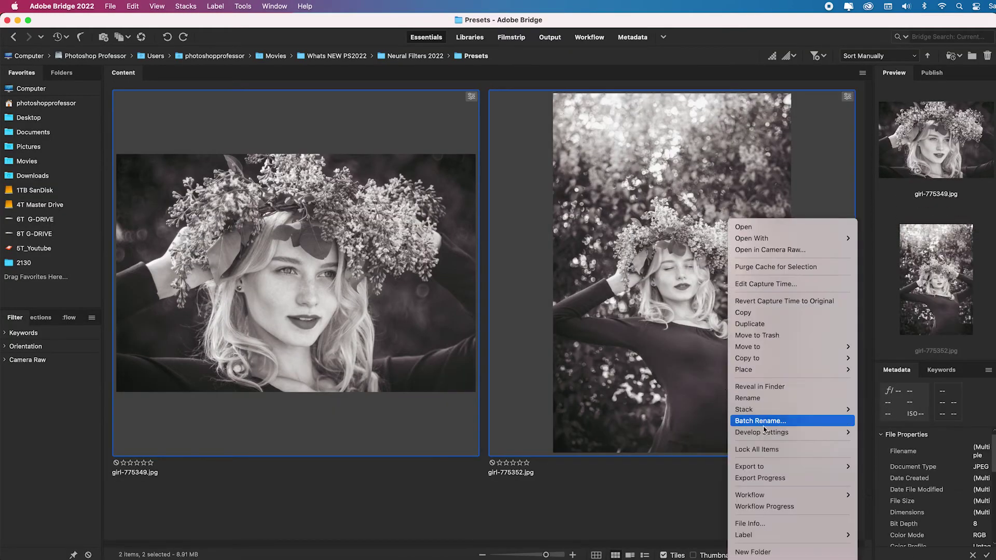
pyautogui.moveTo(817, 434)
pyautogui.click(903, 465)
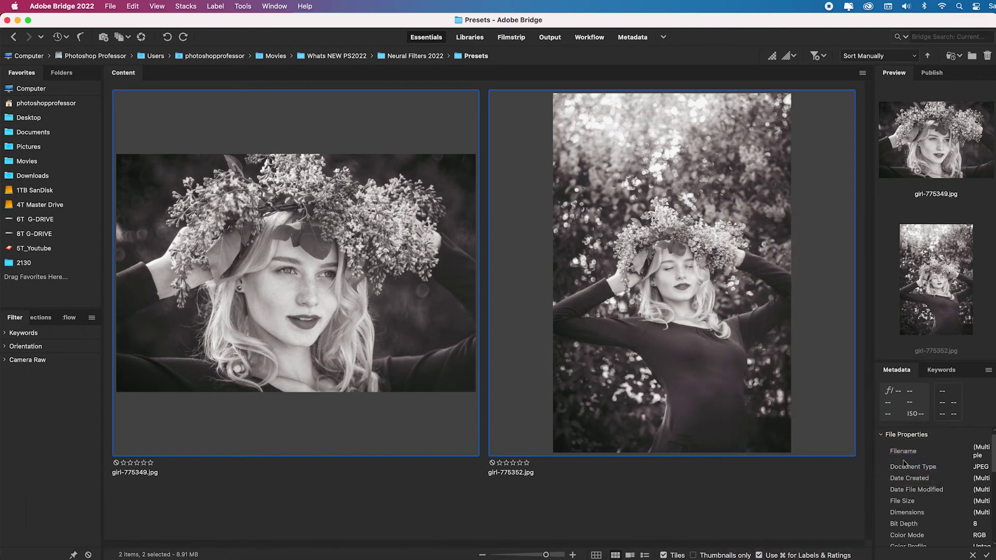
pyautogui.click(371, 286)
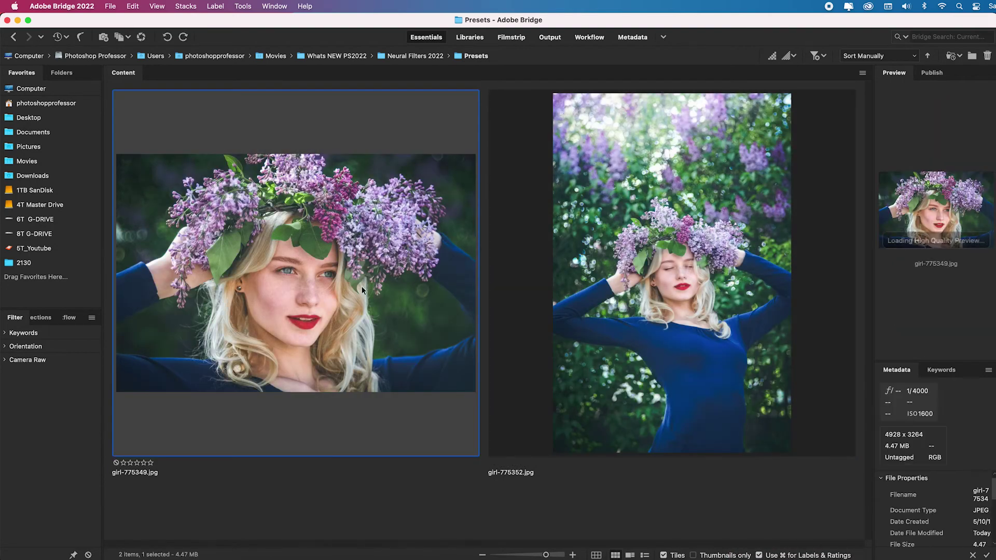
# Step: Apply the 'My faded vintage' preset to girl-775349.jpg in Camera Raw and finish
pyautogui.click(142, 38)
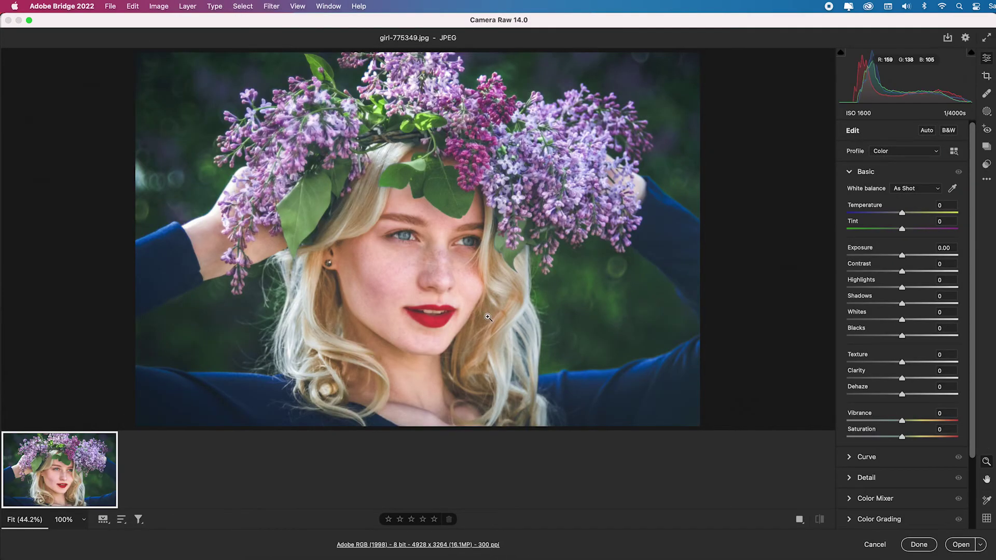
pyautogui.click(987, 165)
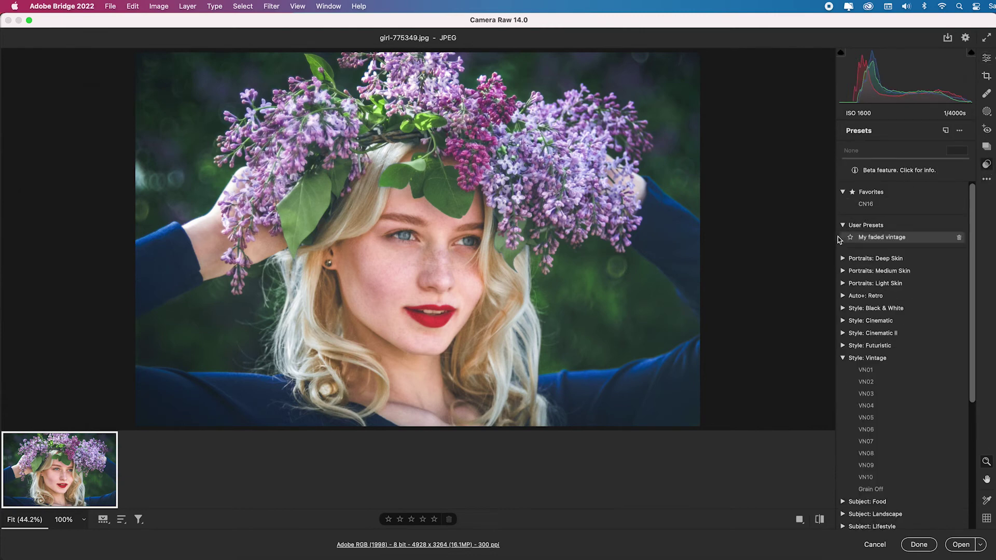
pyautogui.click(908, 239)
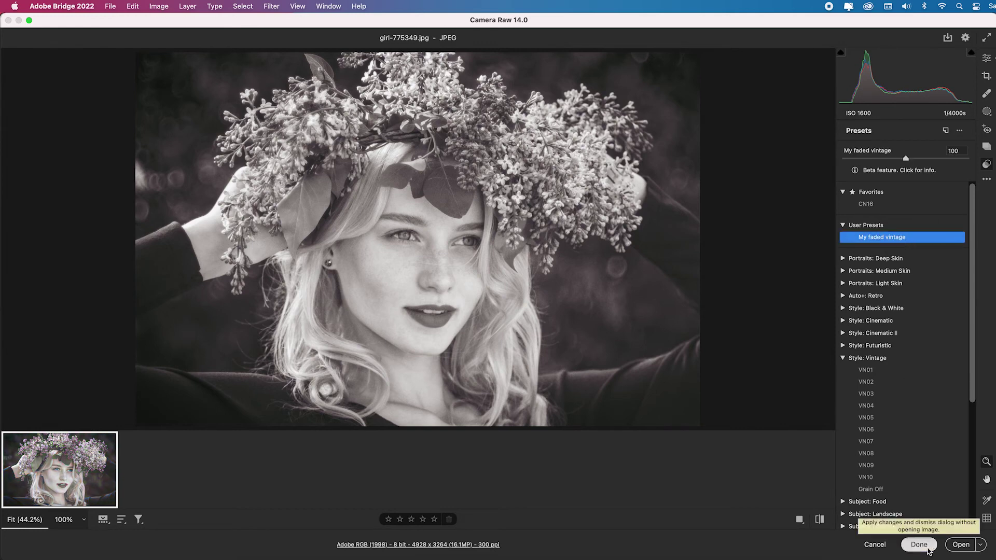
pyautogui.click(919, 545)
# Step: Give girl-775352.jpg the same look using Develop Settings > Previous Conversion
pyautogui.click(708, 334)
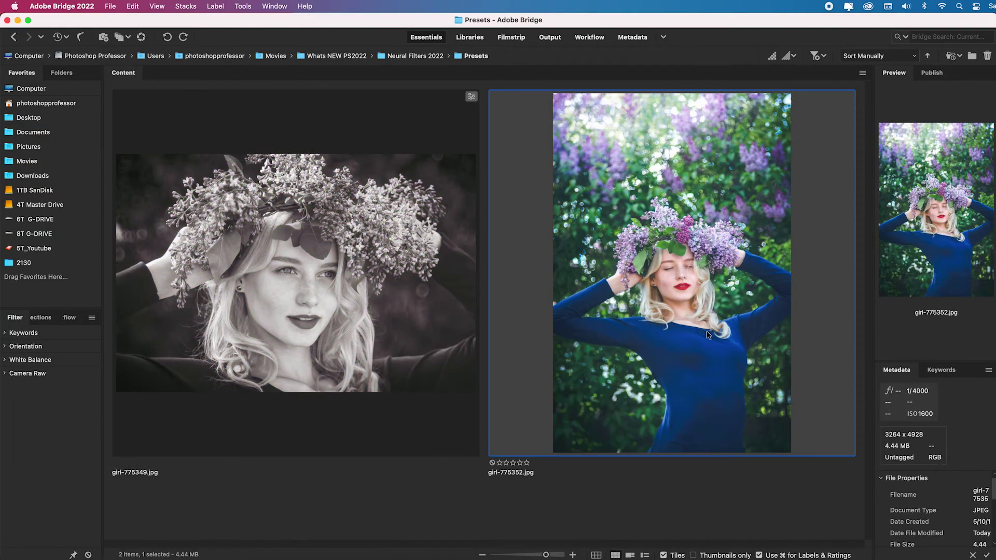
pyautogui.rightClick(708, 335)
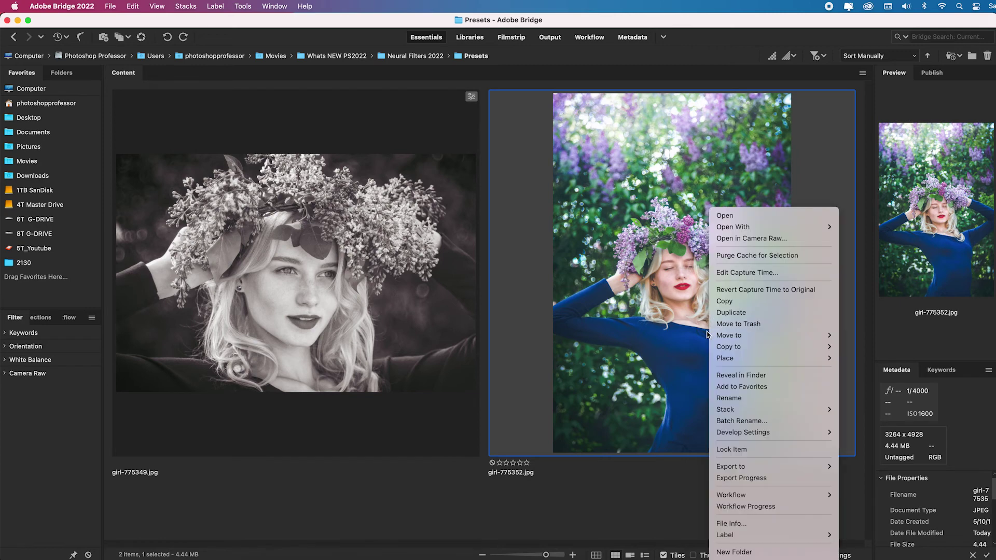
pyautogui.moveTo(830, 436)
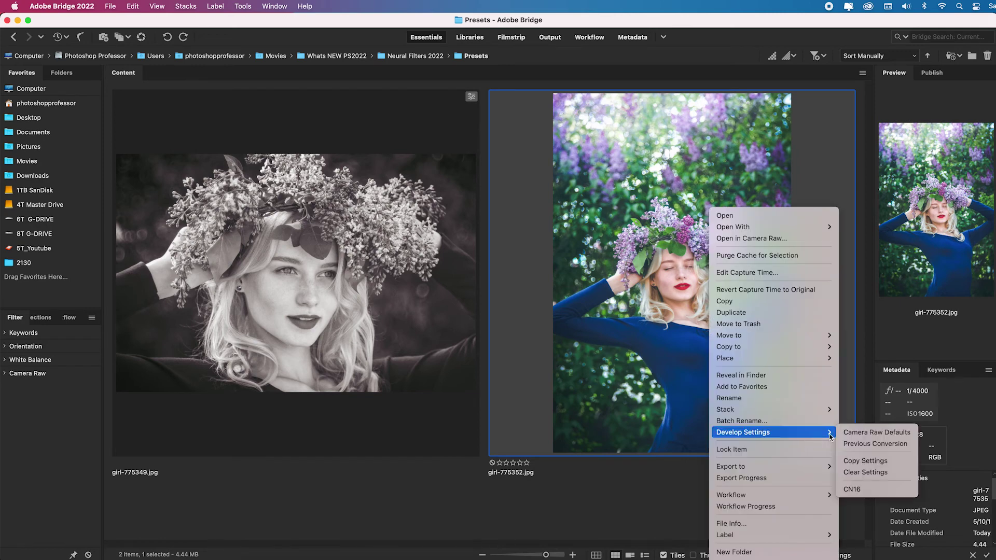
pyautogui.click(874, 445)
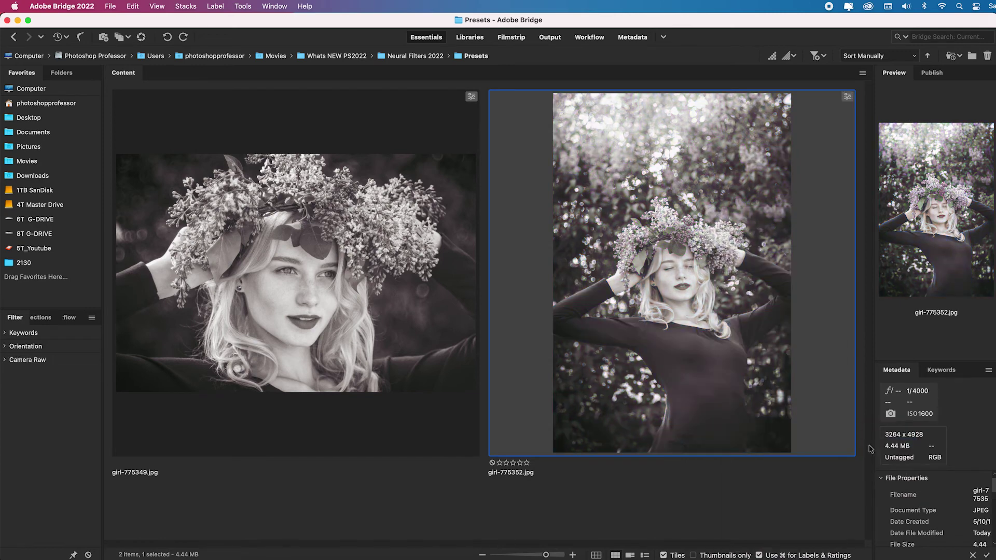